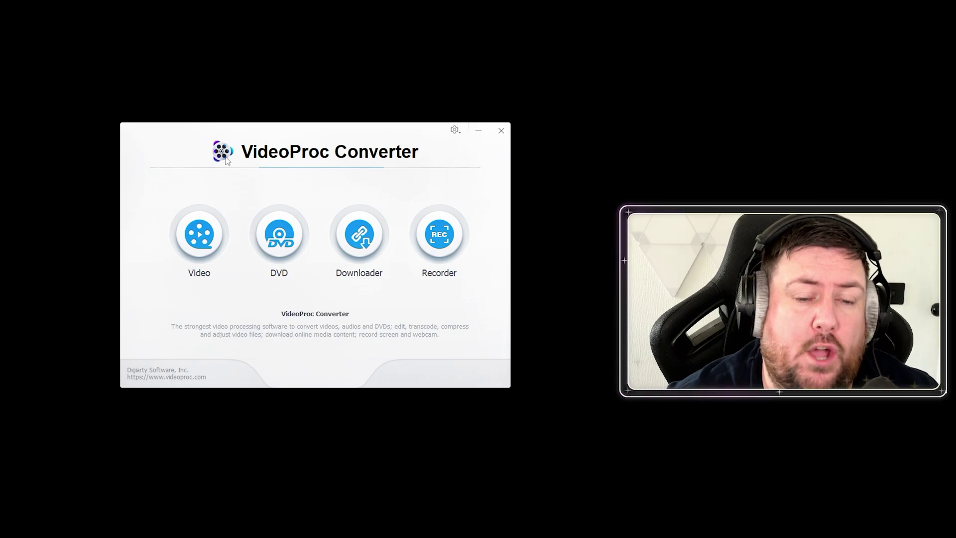
- Open the Video conversion window and drag the three 4K desktop clips into it
click(207, 232)
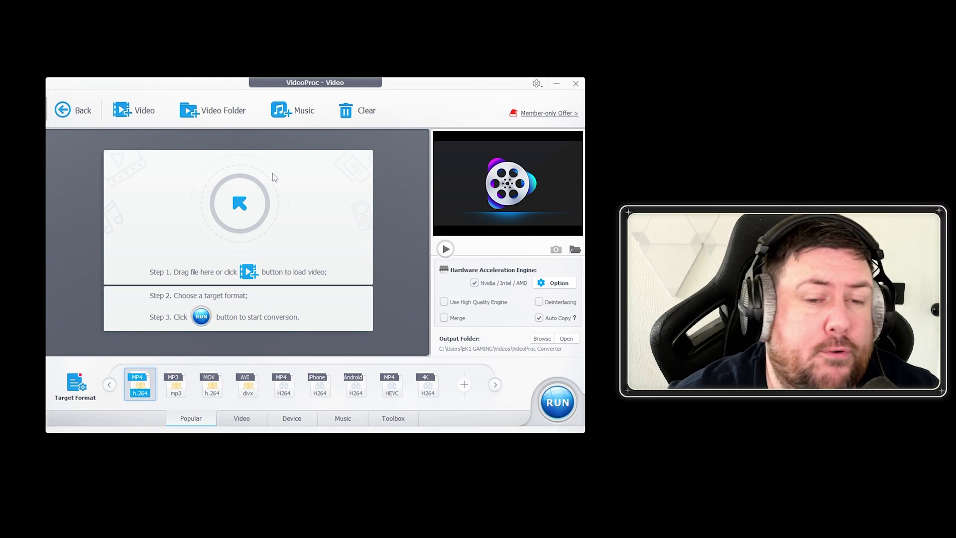
mouse_move(130, 398)
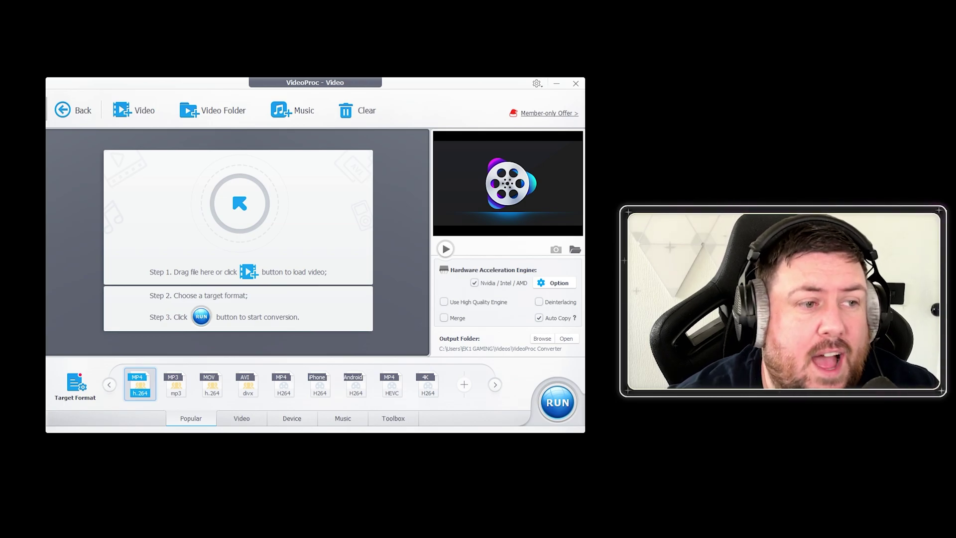
drag(59, 87, 7, 178)
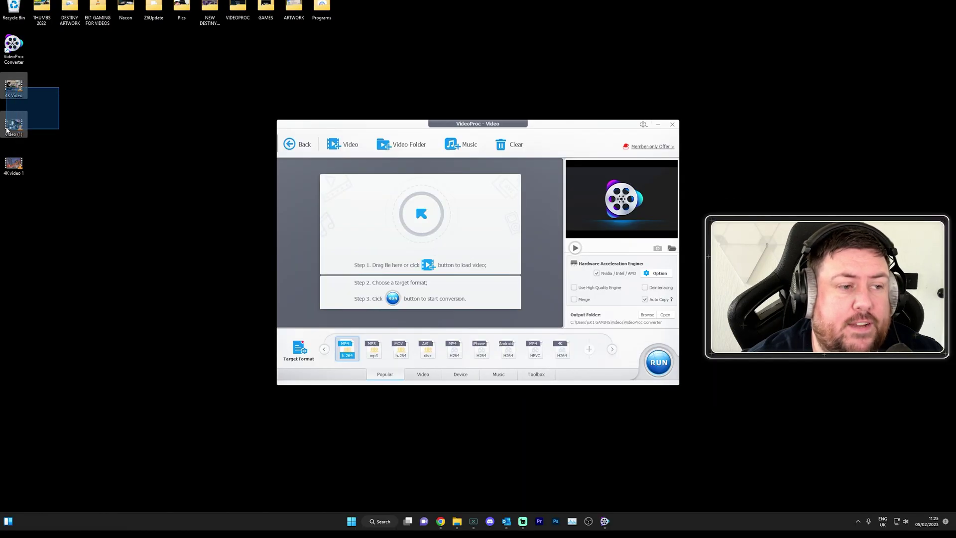
drag(13, 89, 409, 207)
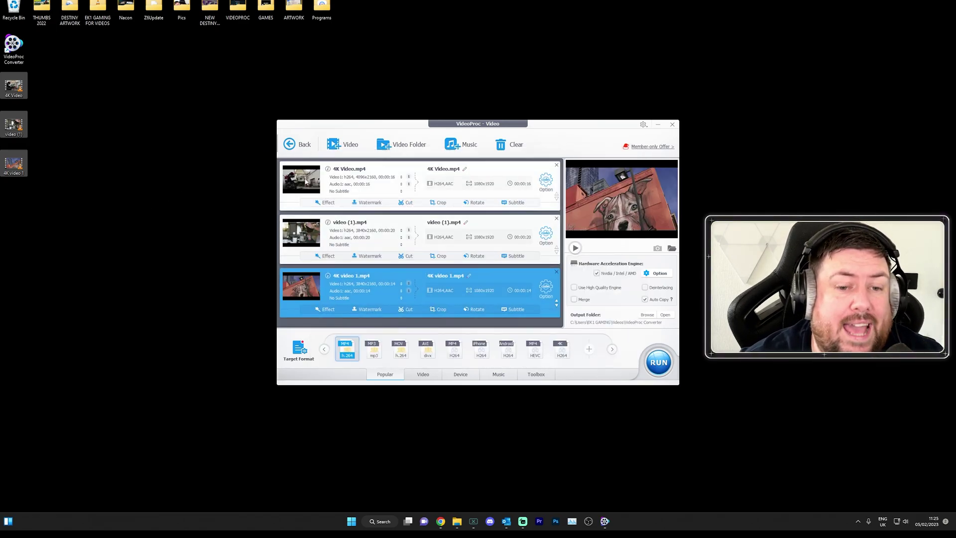
- Deselect the desktop files and check each listed clip's size and length
click(79, 99)
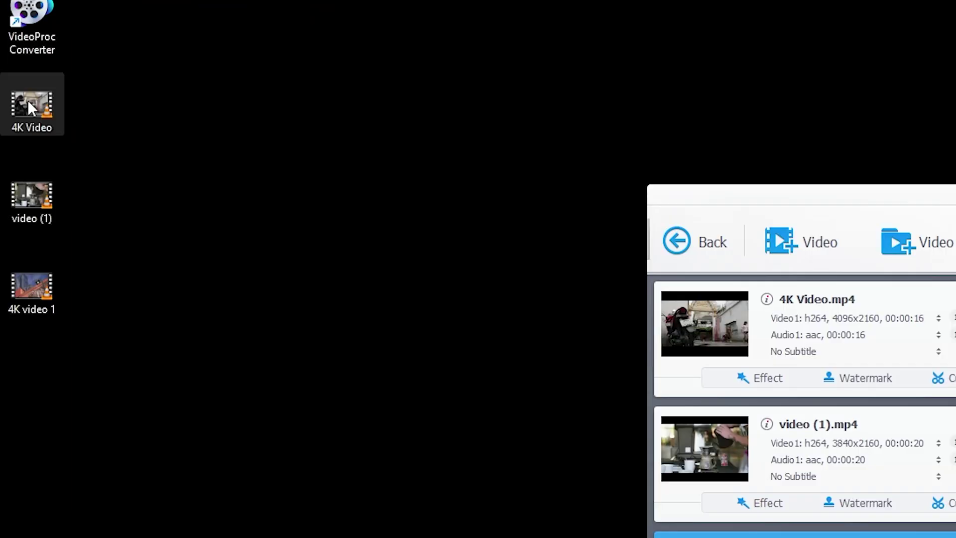
mouse_move(12, 84)
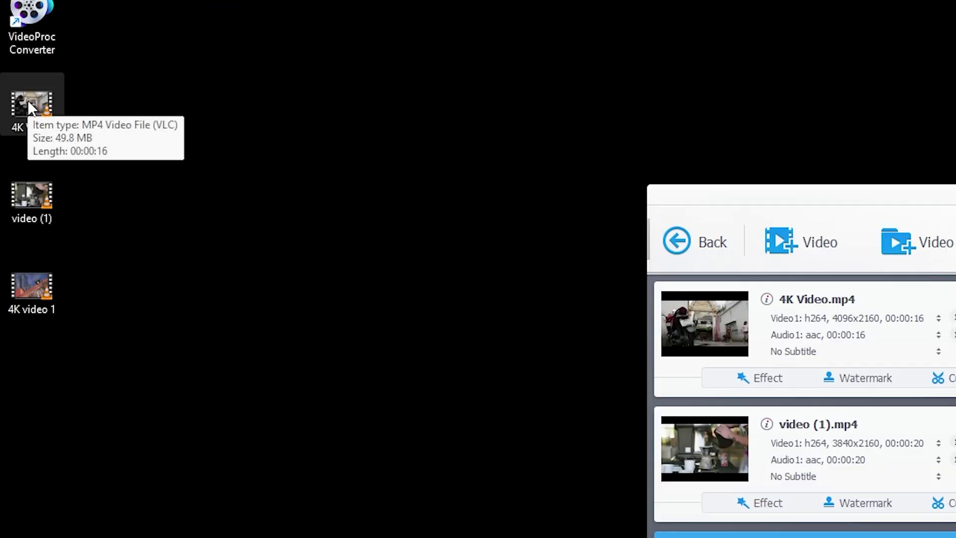
mouse_move(39, 190)
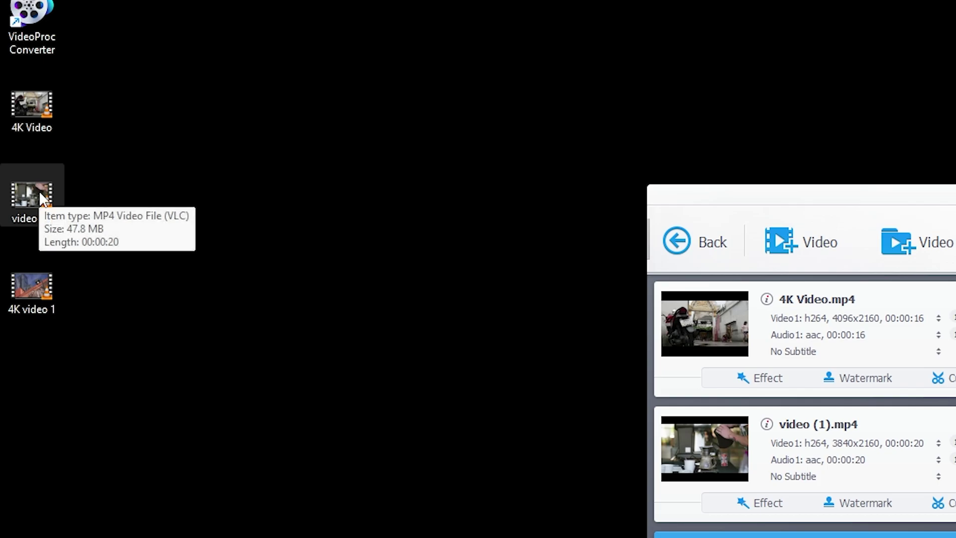
mouse_move(40, 304)
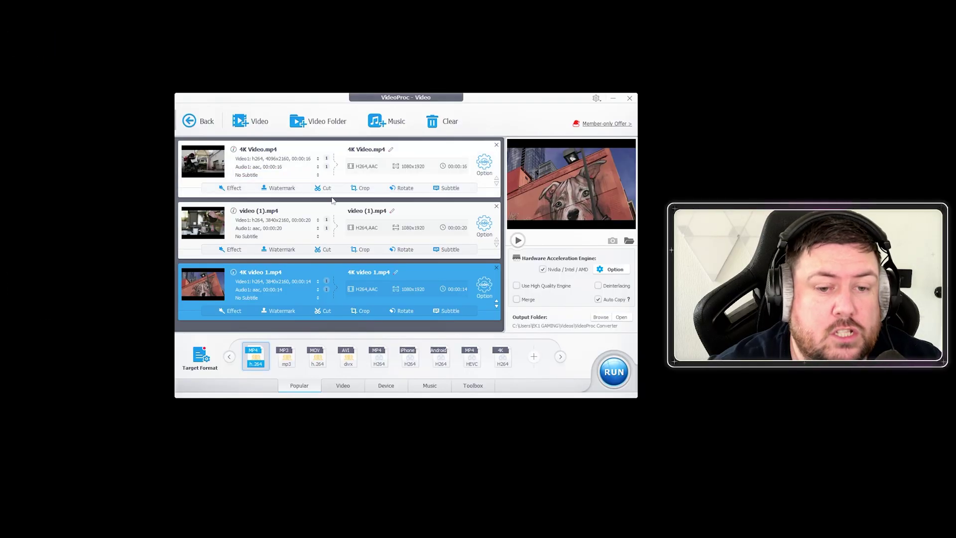
- Select 4K Video.mp4 and open its MP4 format settings
click(444, 156)
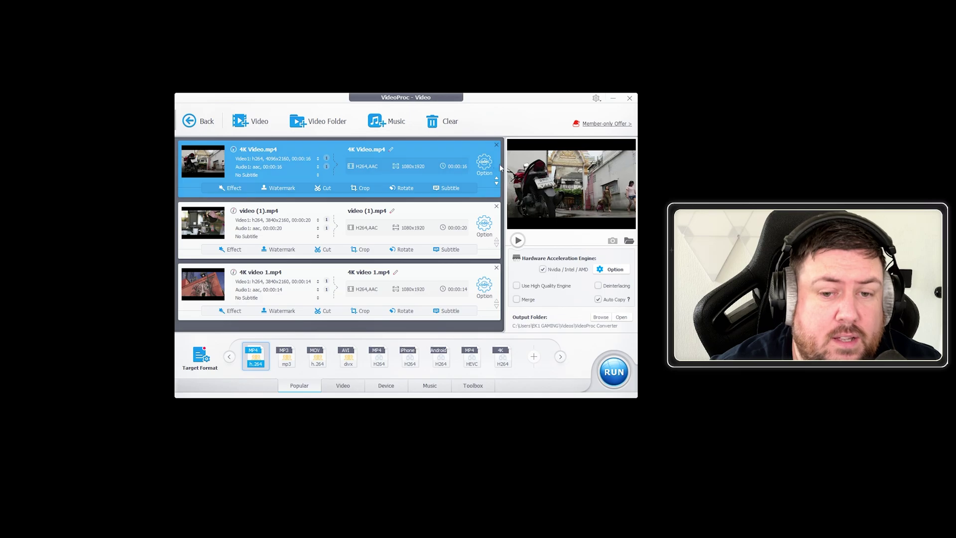
click(484, 165)
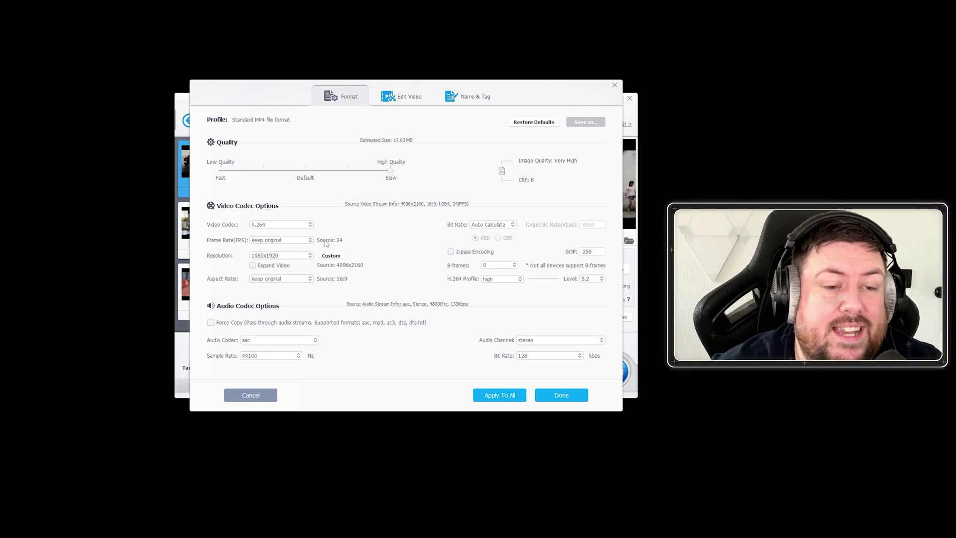
- Keep 1080x1920, h.264, original frame rate, Auto Calculate bit rate and original aspect ratio
click(302, 257)
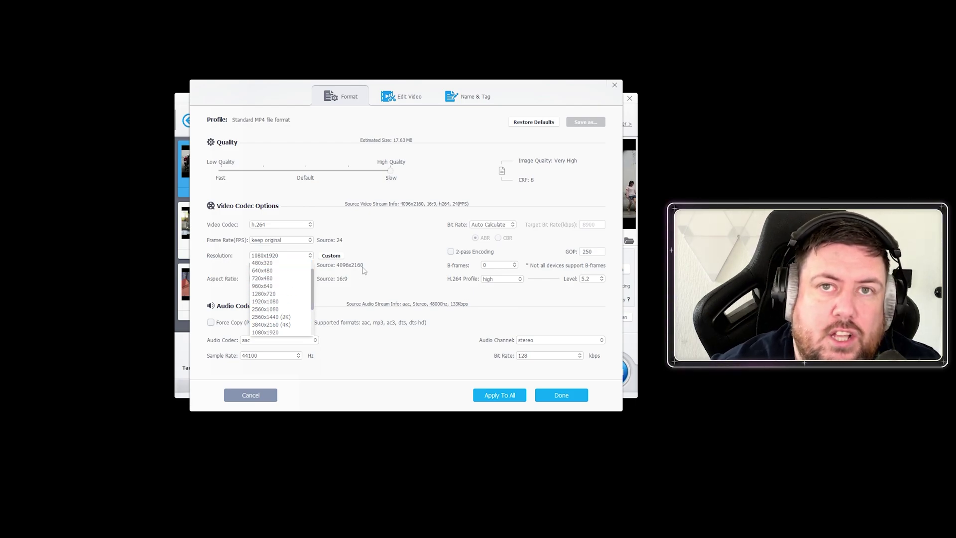
click(381, 225)
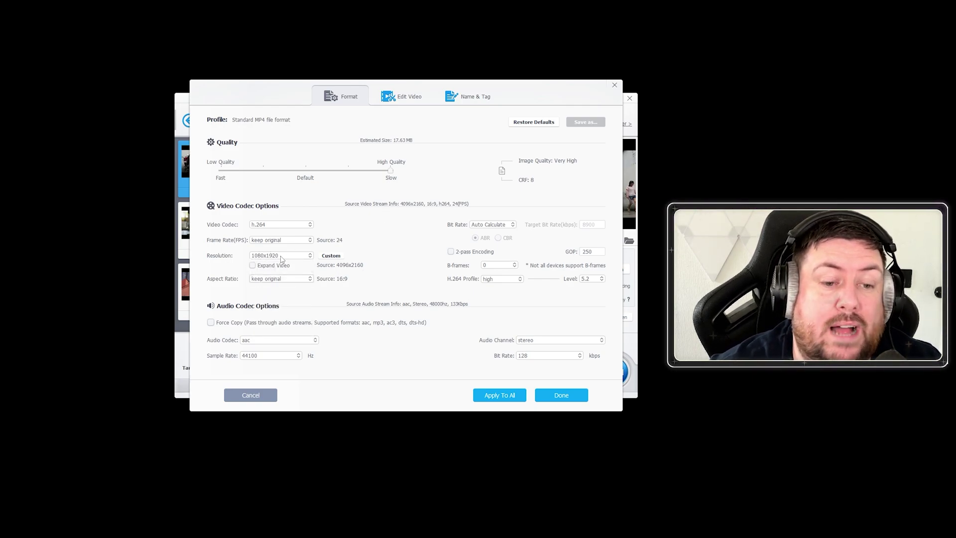
click(280, 225)
click(257, 233)
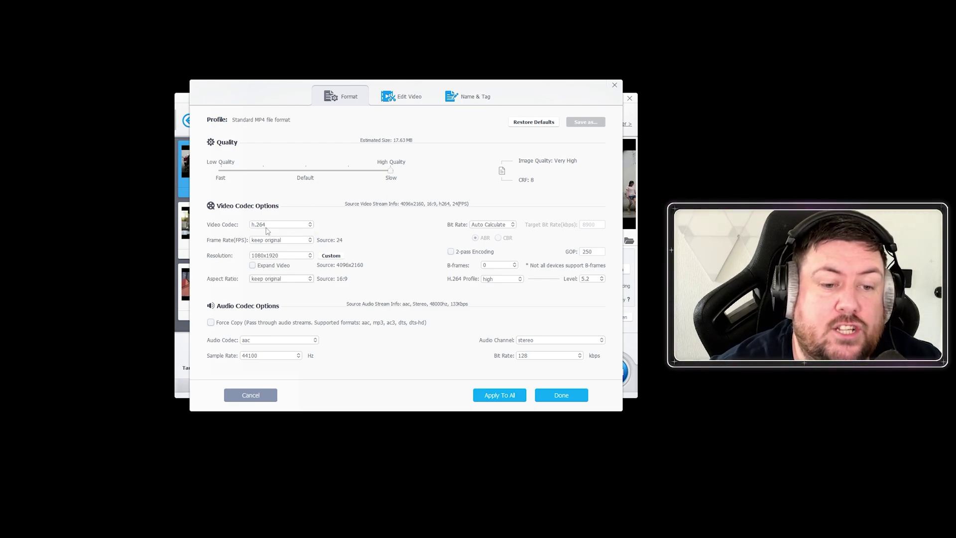
click(285, 240)
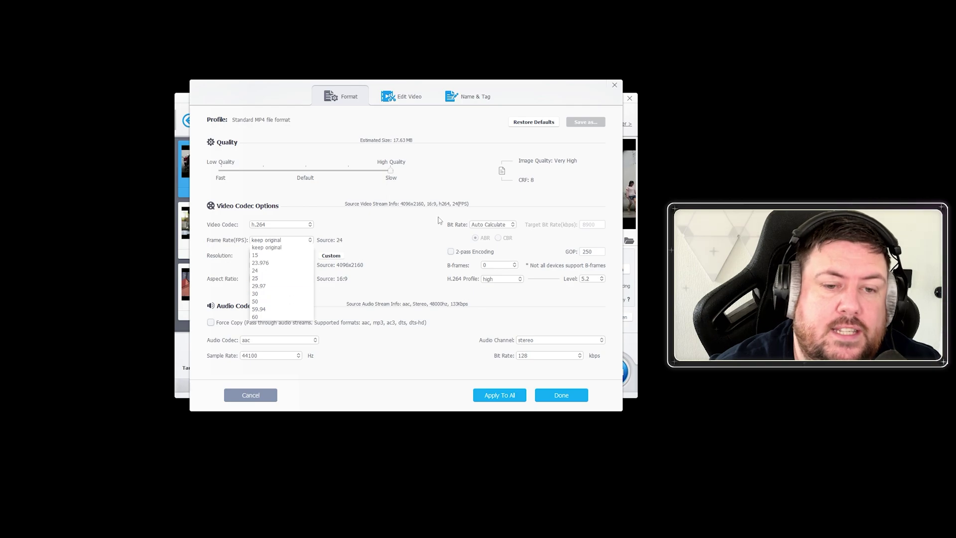
click(397, 221)
click(487, 227)
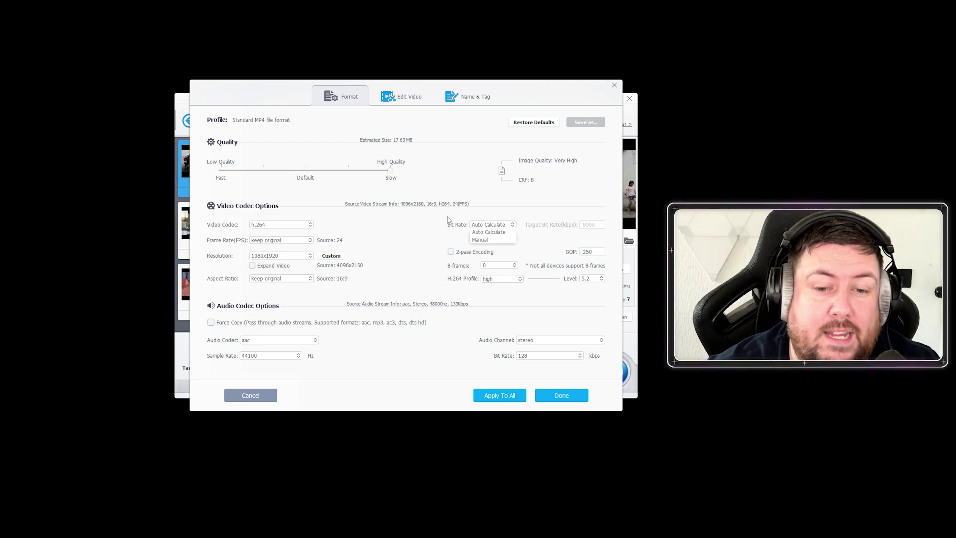
click(491, 233)
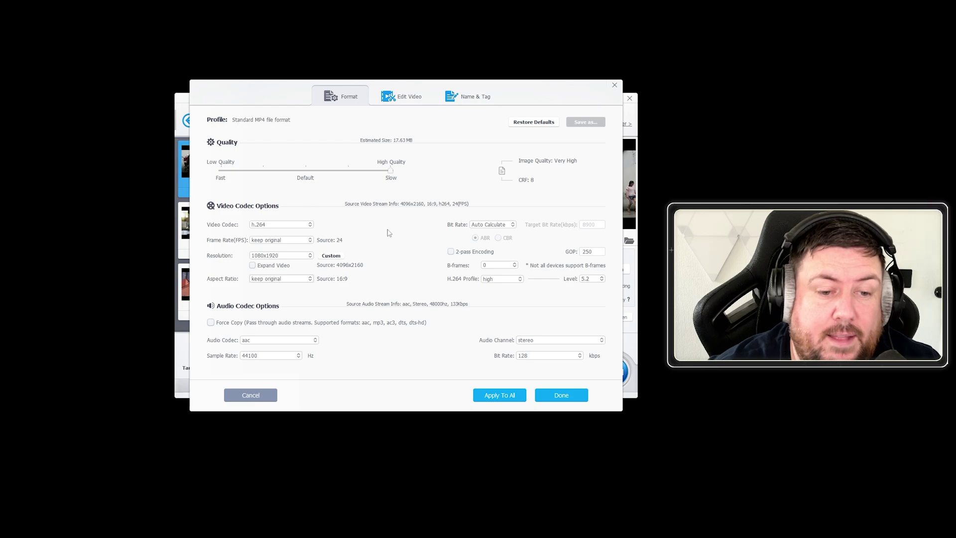
click(273, 280)
click(275, 280)
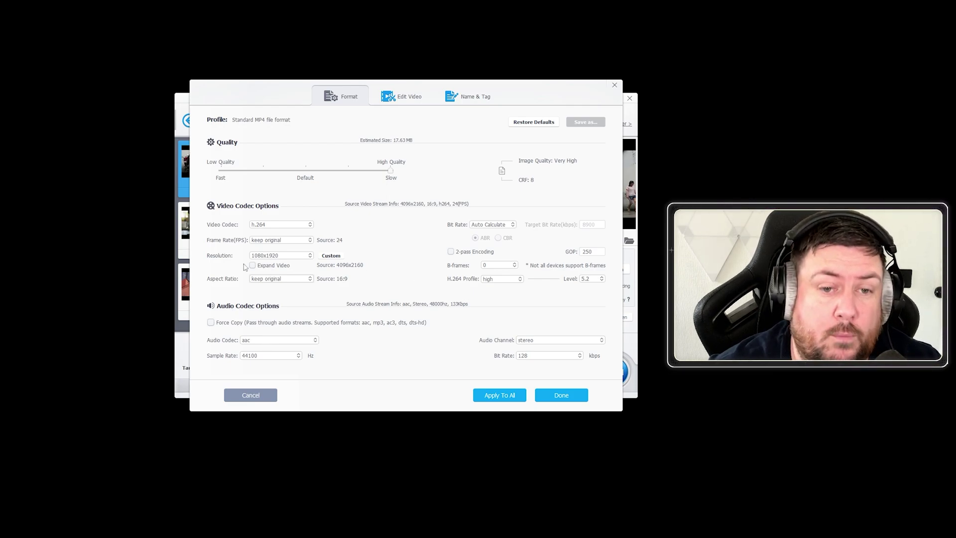
- Compare a lower quality step, return to Very High (CRF 8), and apply the settings
drag(390, 171, 308, 175)
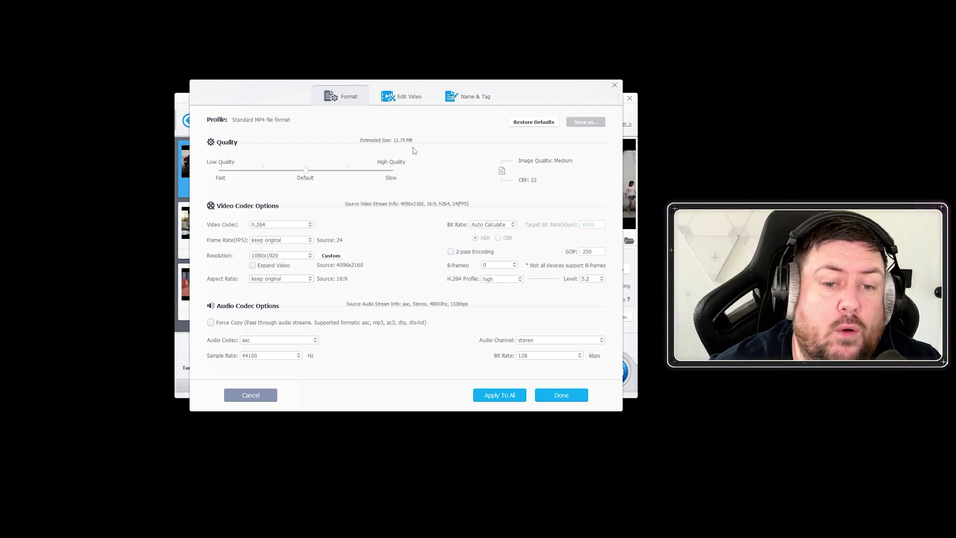
drag(306, 171, 391, 171)
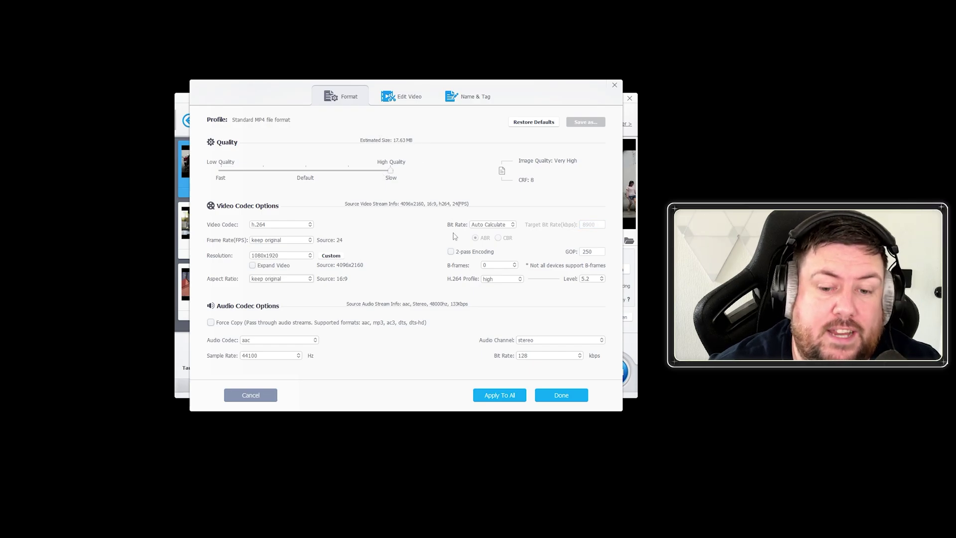
click(561, 395)
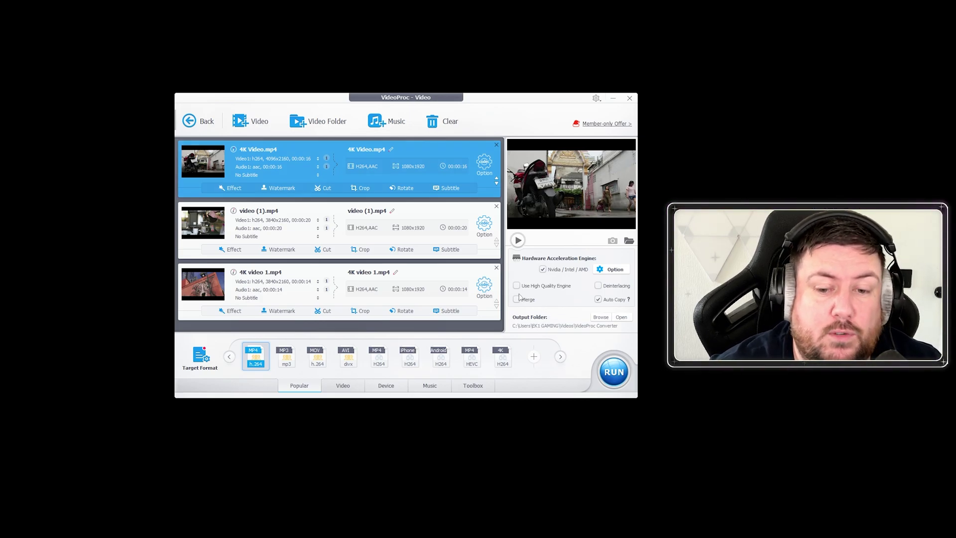
- Enable the High Quality Engine, disable Auto Copy, and convert all three clips
click(517, 286)
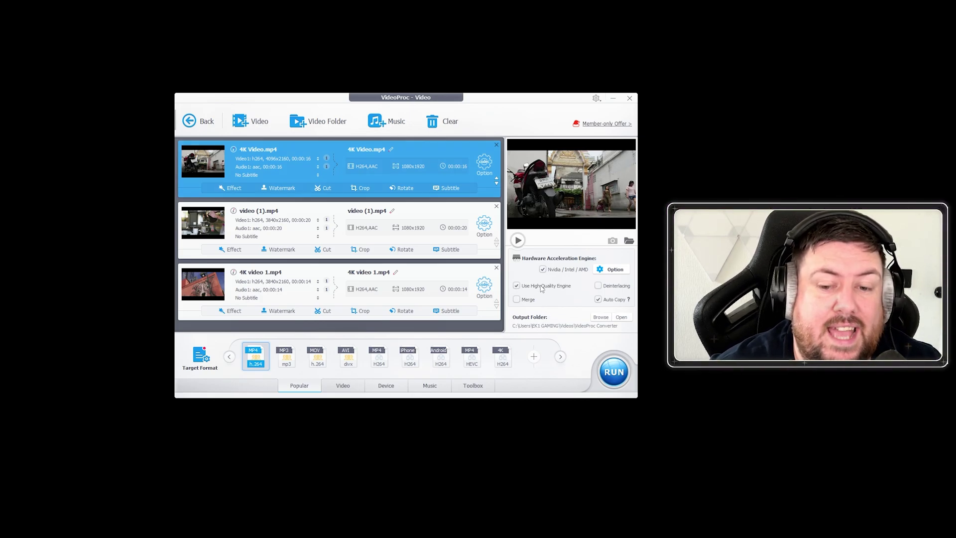
click(598, 300)
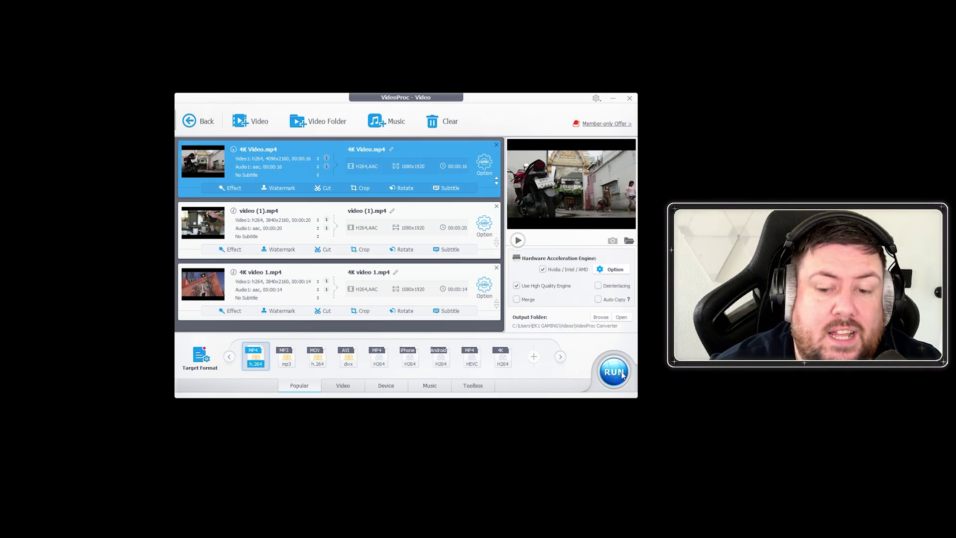
click(622, 373)
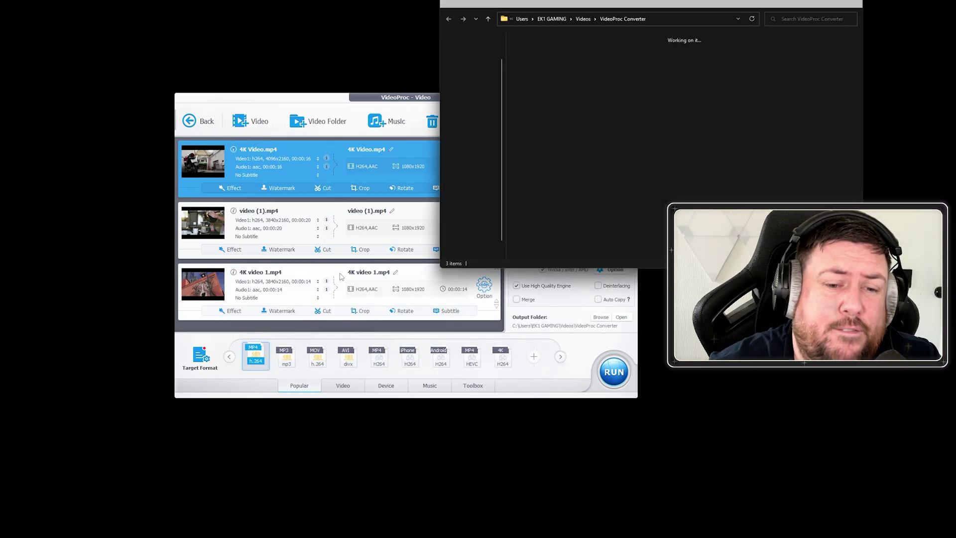
click(593, 165)
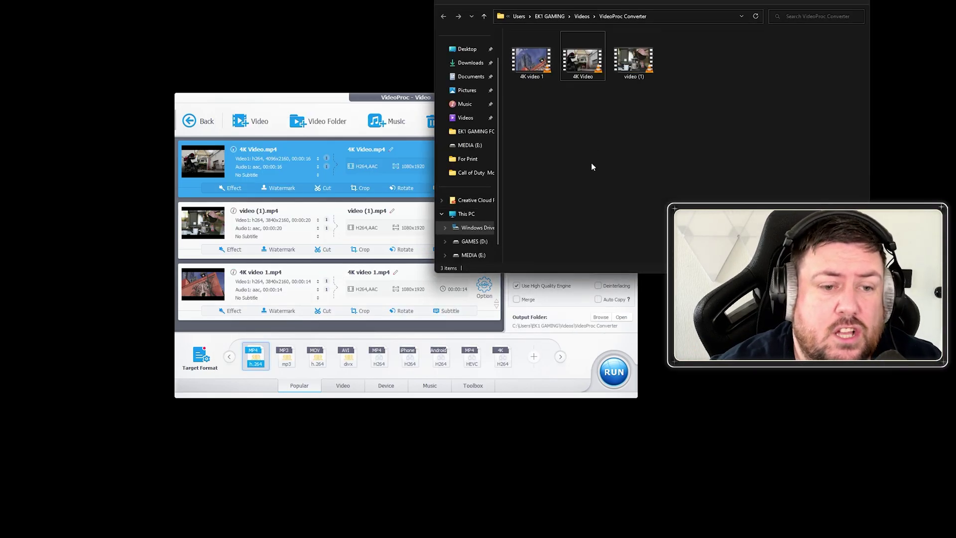
- Check the converted 4K Video file size in Explorer, then select video (1).mp4 in VideoProc
click(583, 62)
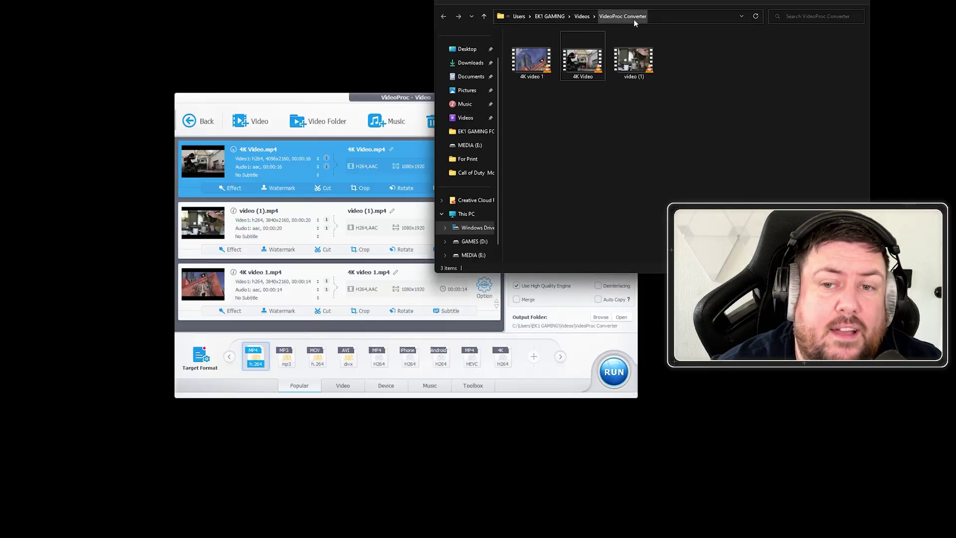
click(590, 65)
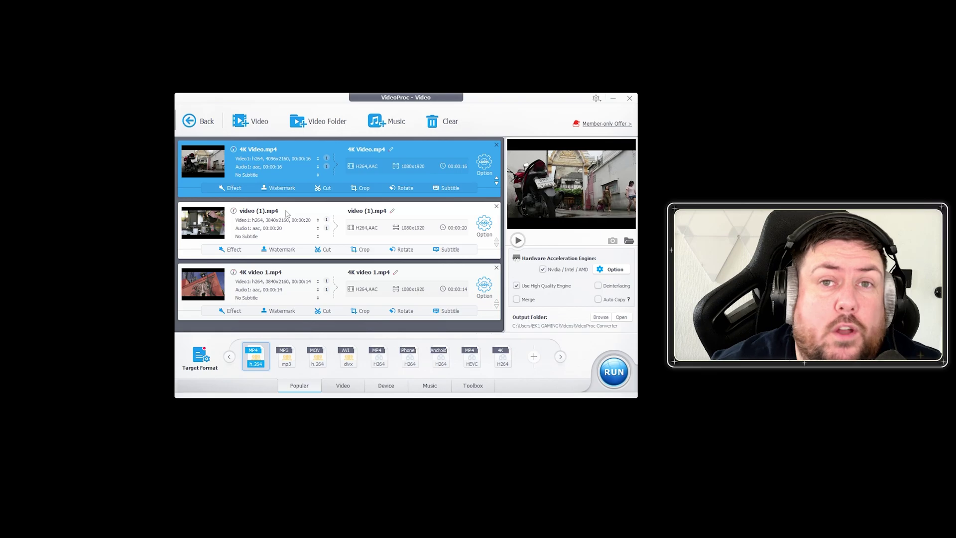
click(315, 212)
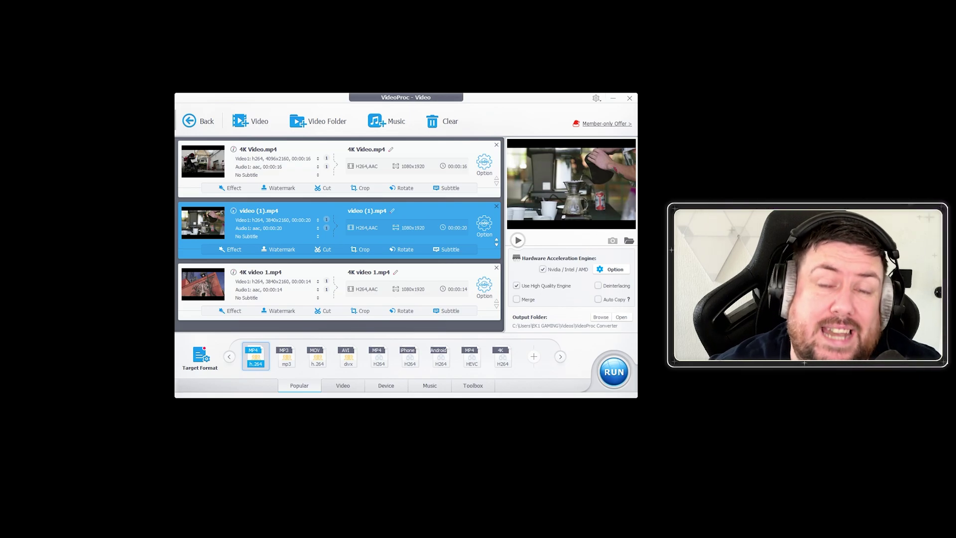
- Drop video (1).mp4 to Default quality (CRF 22) at 1080x1920 and rerun the conversion
click(484, 225)
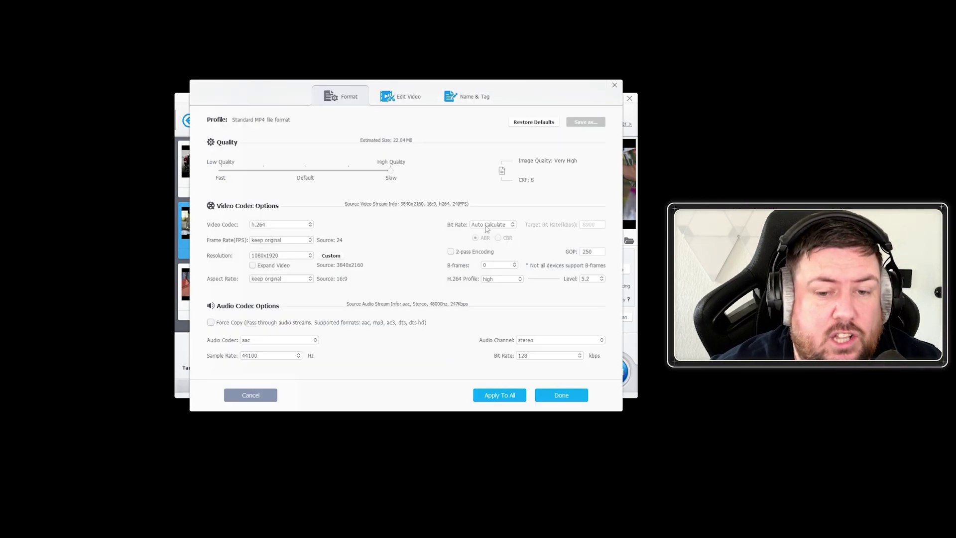
drag(390, 171, 312, 170)
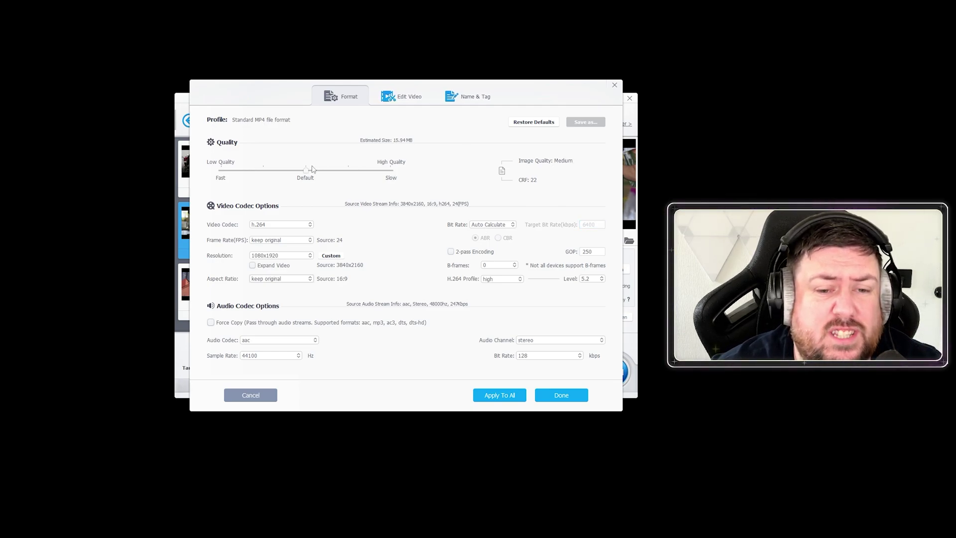
click(291, 258)
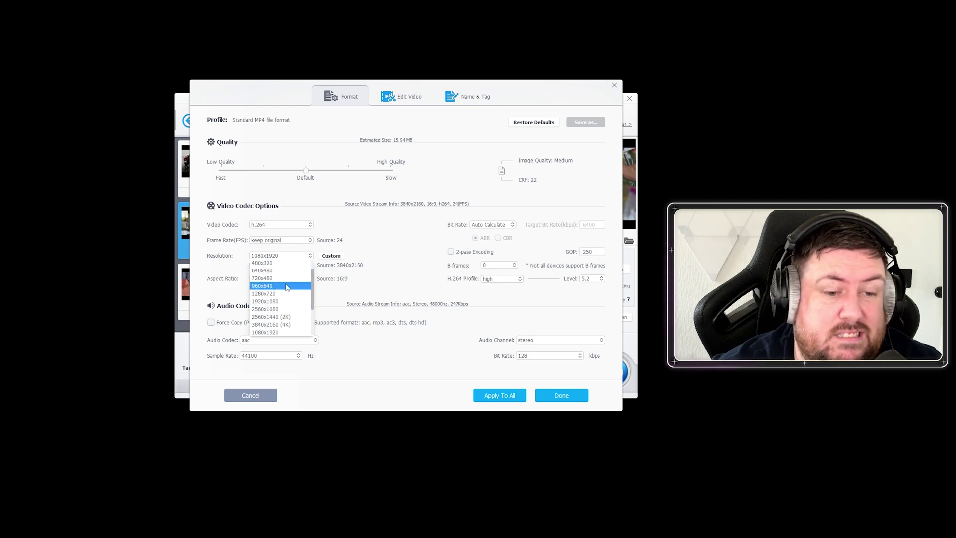
click(417, 227)
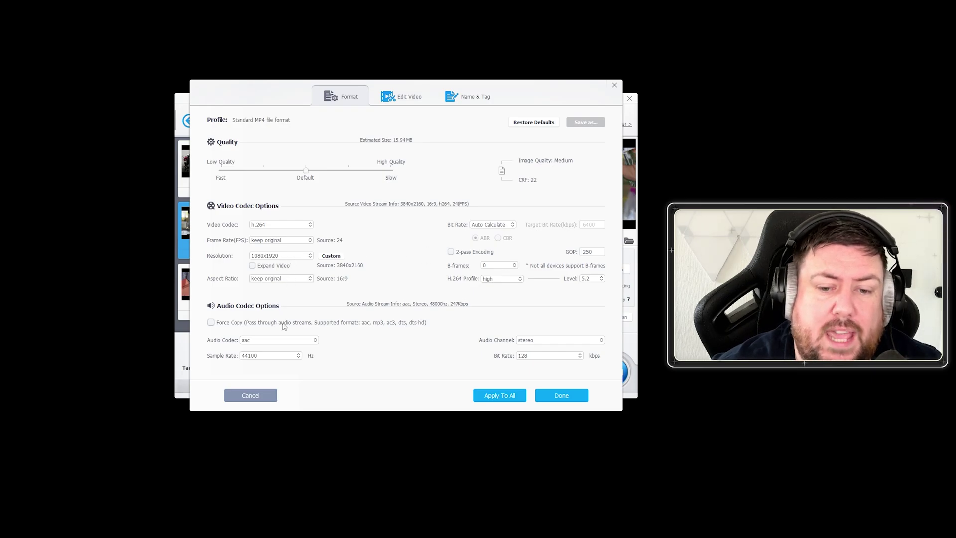
click(561, 395)
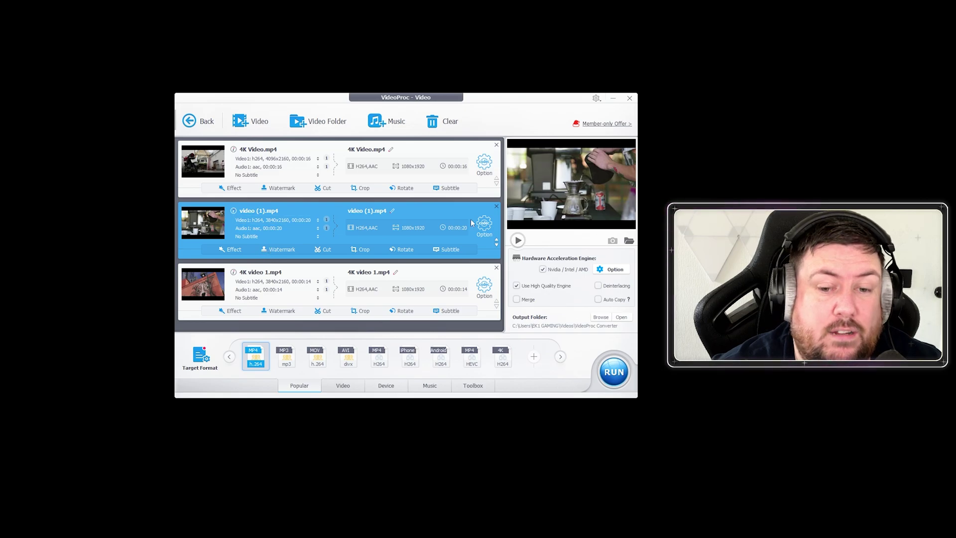
click(613, 371)
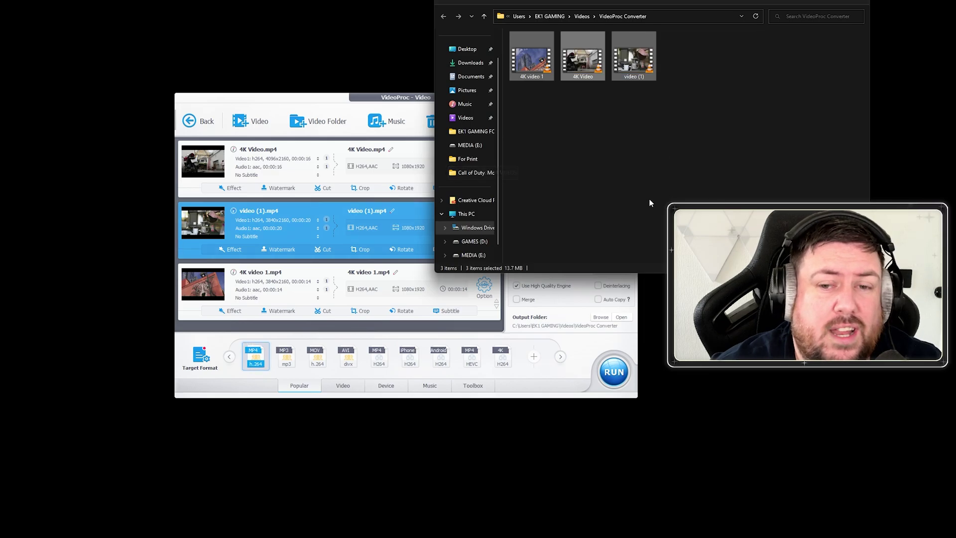
- Clear the selection and confirm the re-converted video (1) is 5.02 MB, 20 seconds
click(621, 171)
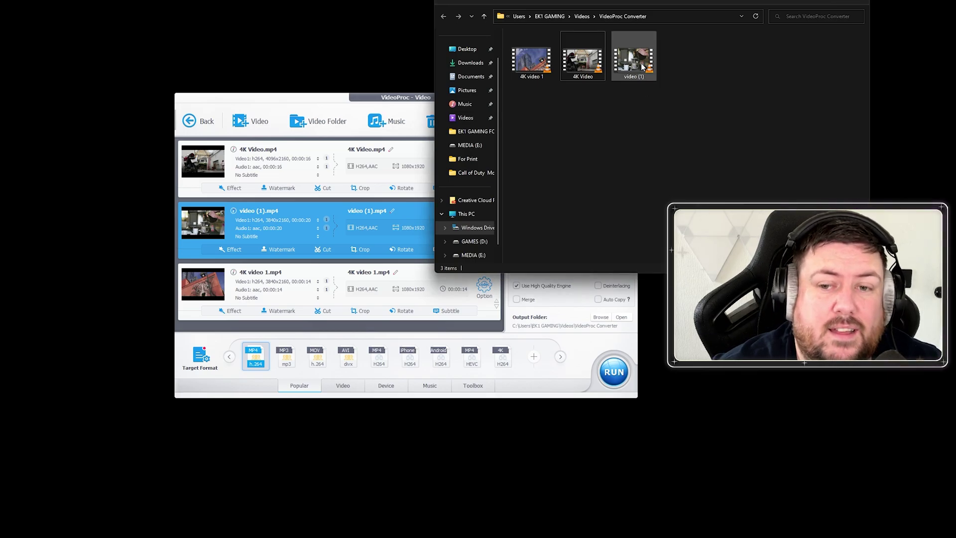
mouse_move(642, 66)
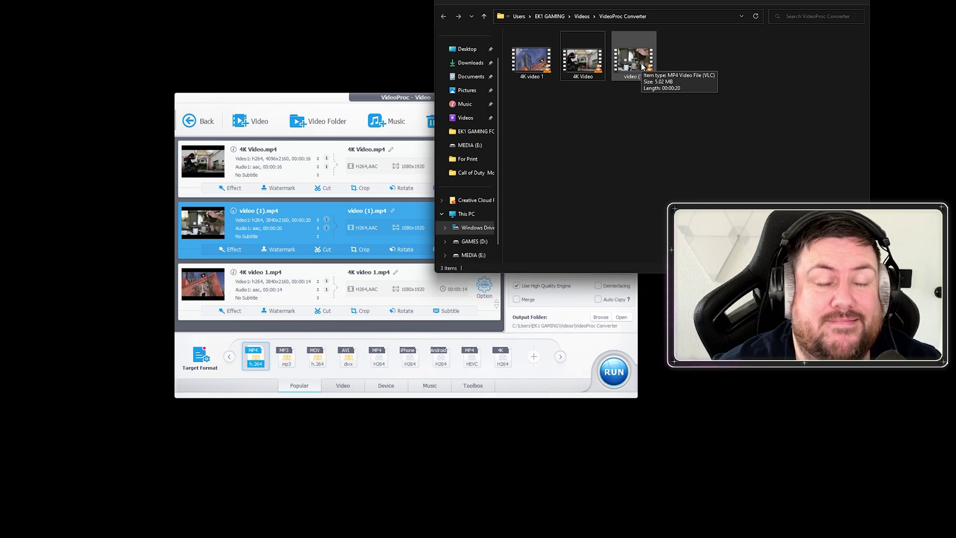
click(642, 66)
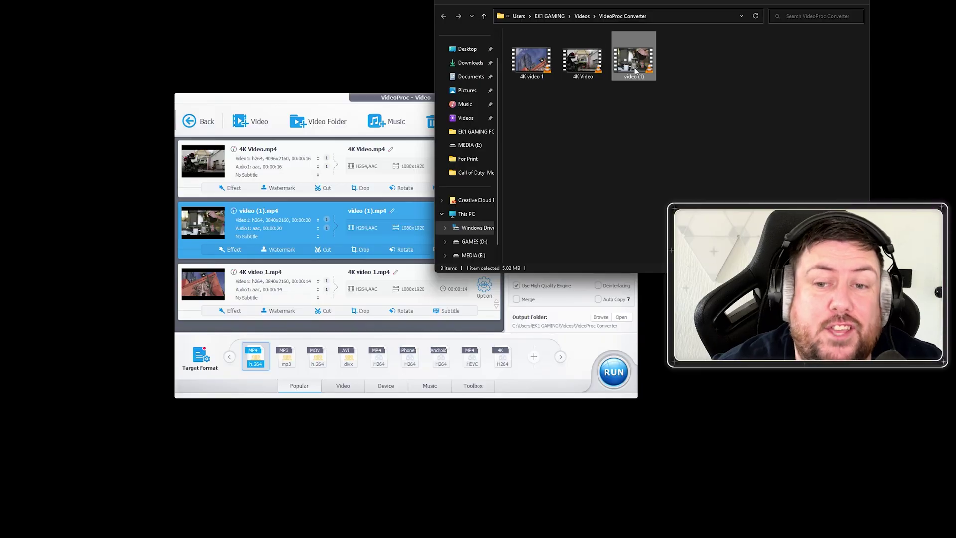
- Clear the file selection in the output folder after viewing the compressed clip
ctrl+click(638, 67)
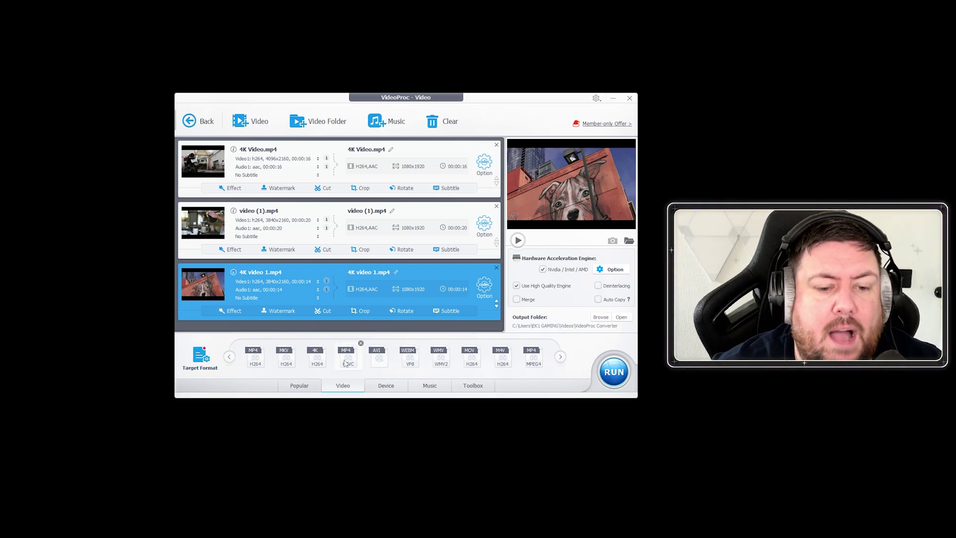
- Switch all clips to MP4 HEVC and raise 4K video 1.mp4's quality to very high
mouse_move(352, 361)
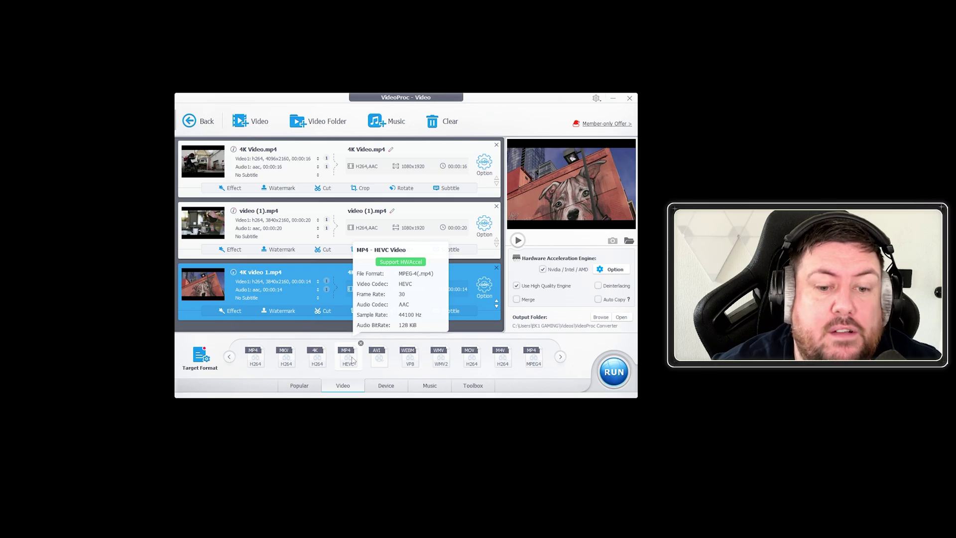
click(352, 360)
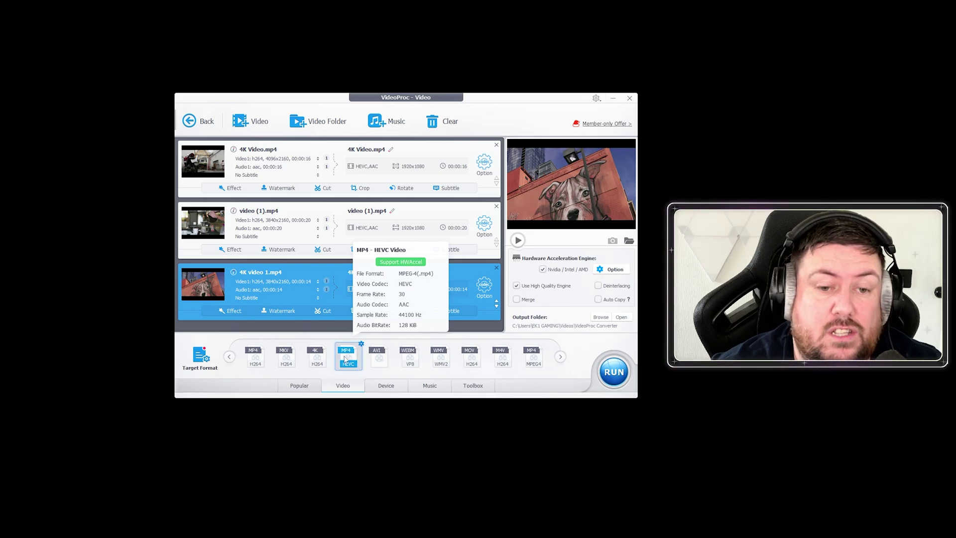
click(485, 282)
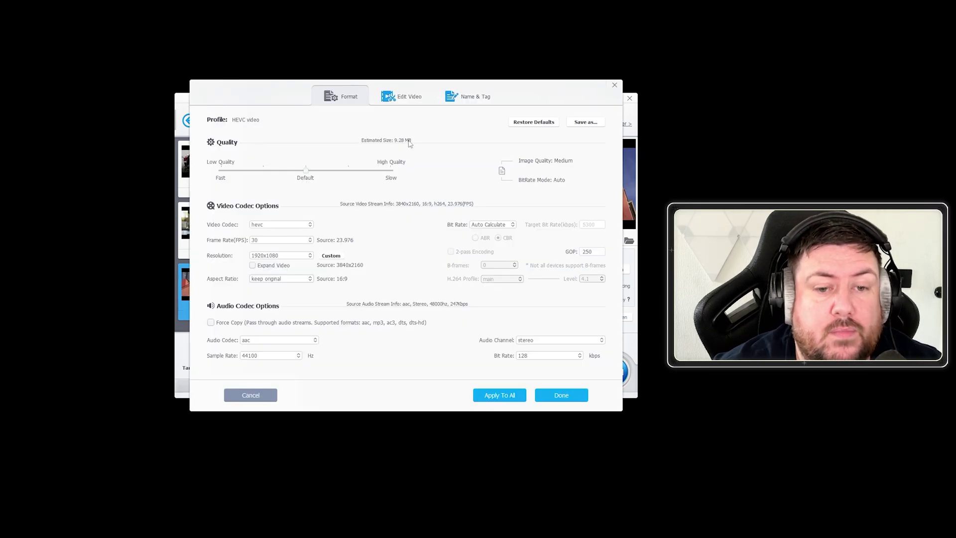
drag(306, 171, 423, 179)
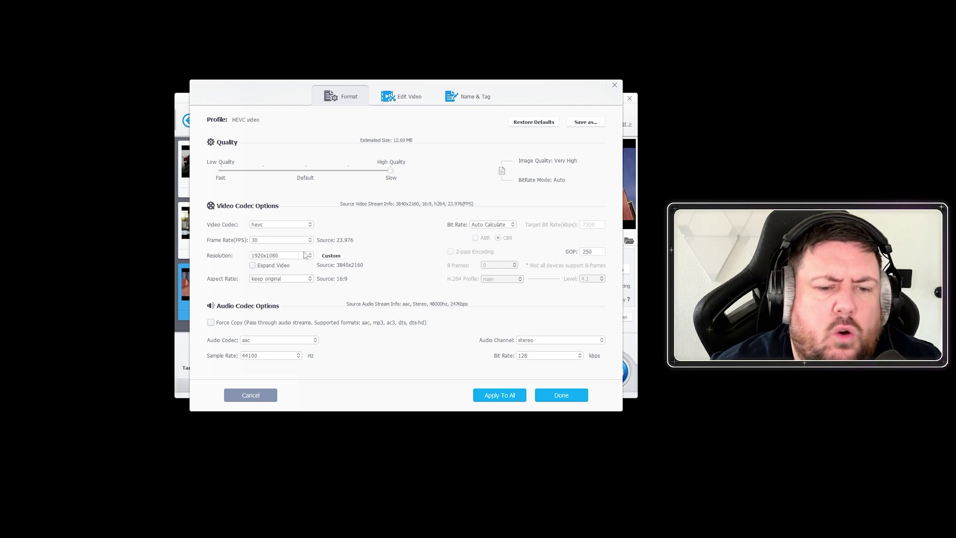
- Keep the original frame rate, set resolution to 2560x1440 (2K), and apply
click(262, 225)
click(224, 227)
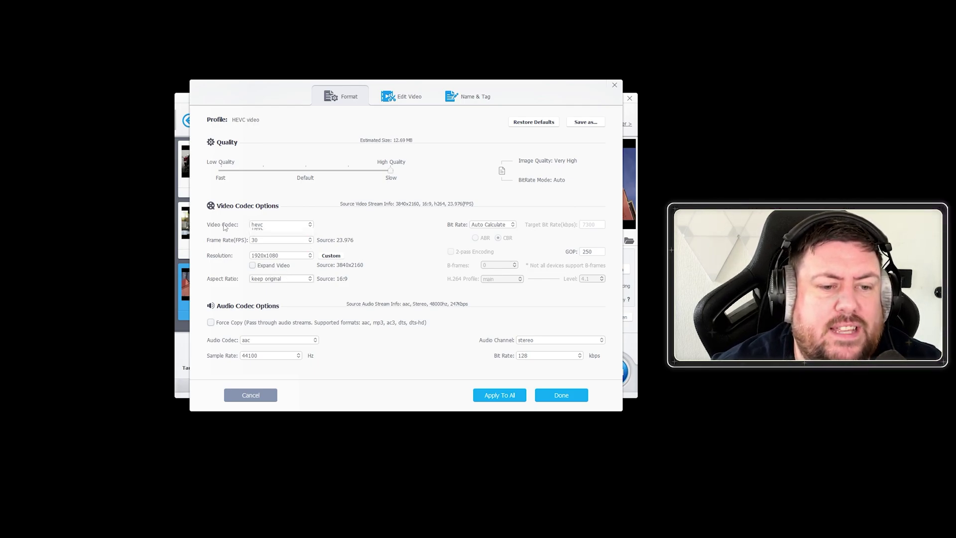
click(273, 242)
click(272, 244)
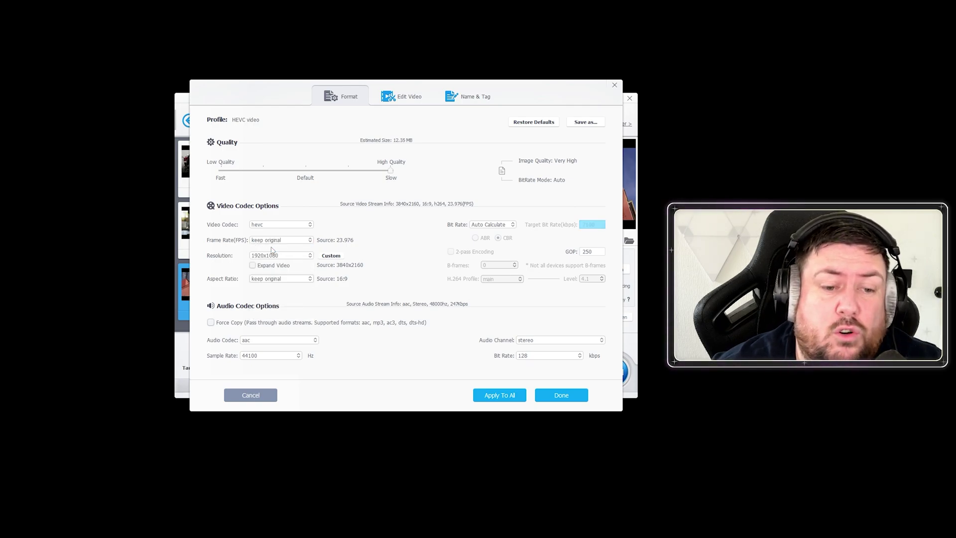
click(295, 256)
scroll(284, 314, down, 1)
click(281, 324)
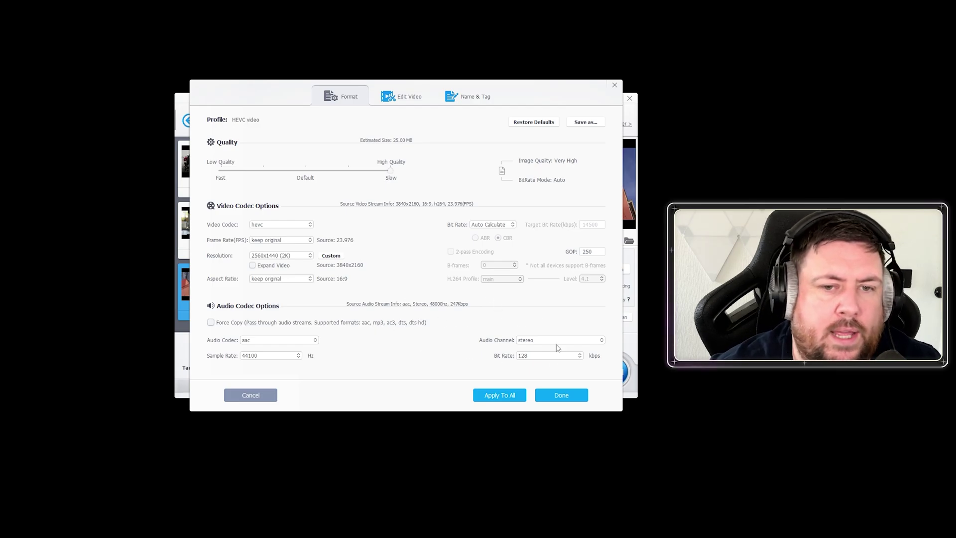
click(565, 395)
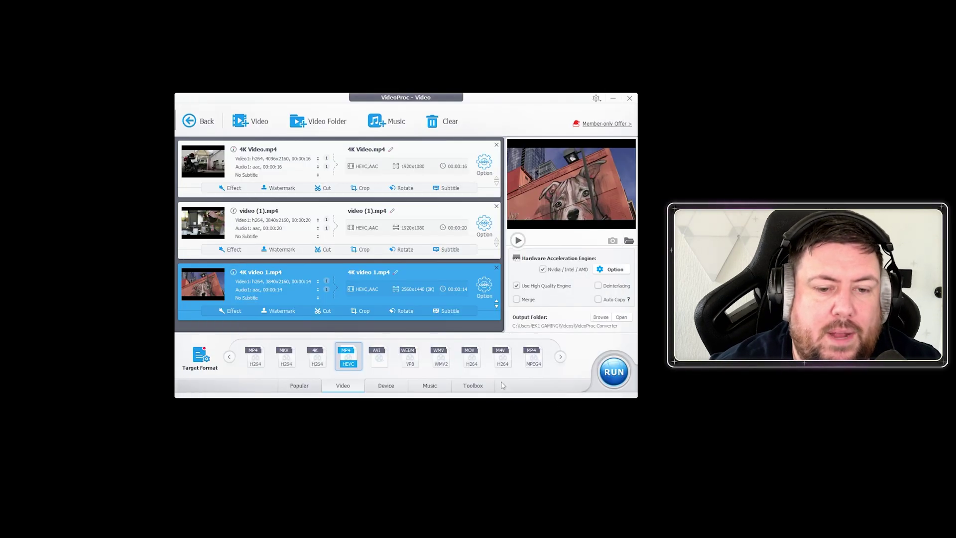
- Run the HEVC conversion of 4K Video, video (1) and 4K video 1
click(616, 372)
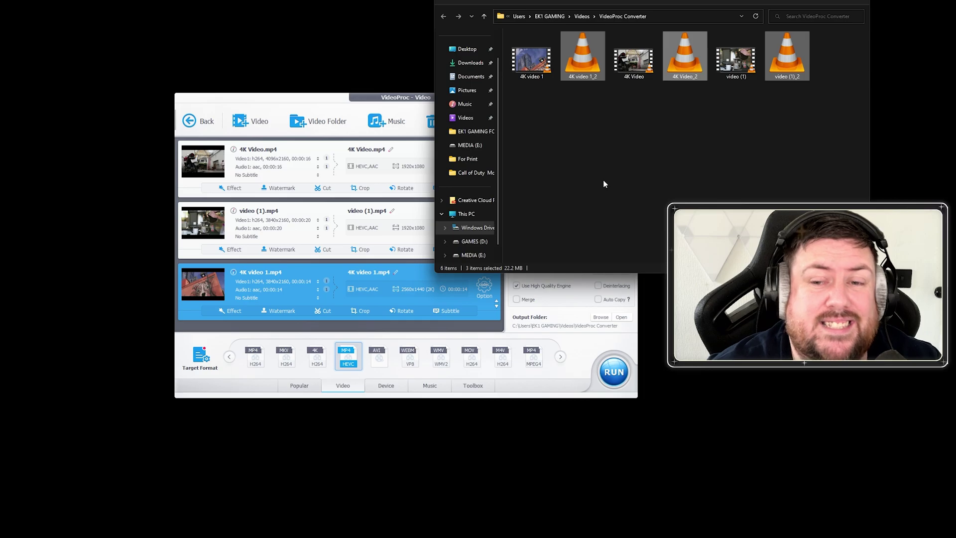
- Clear the selection and select 4K video 1_2 to check its 13.3 MB size
click(615, 176)
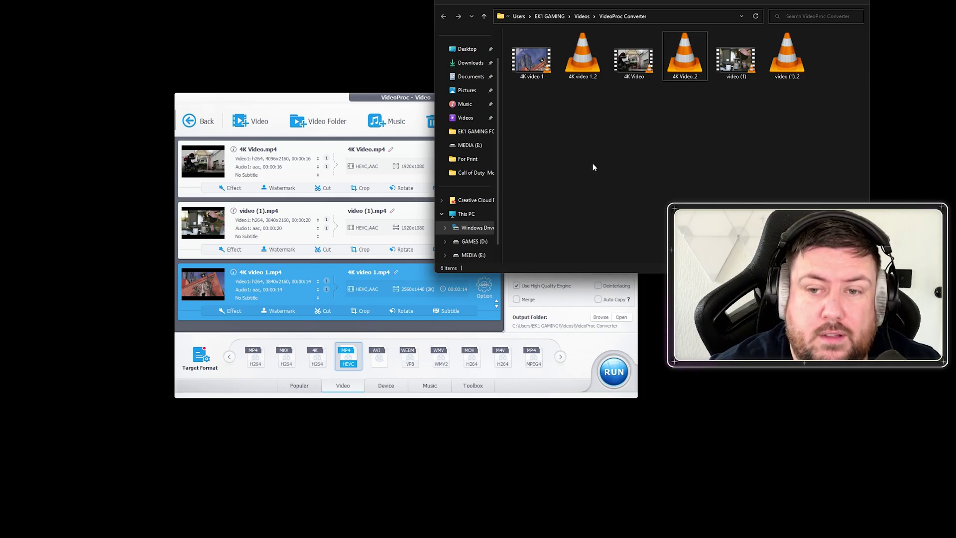
click(583, 68)
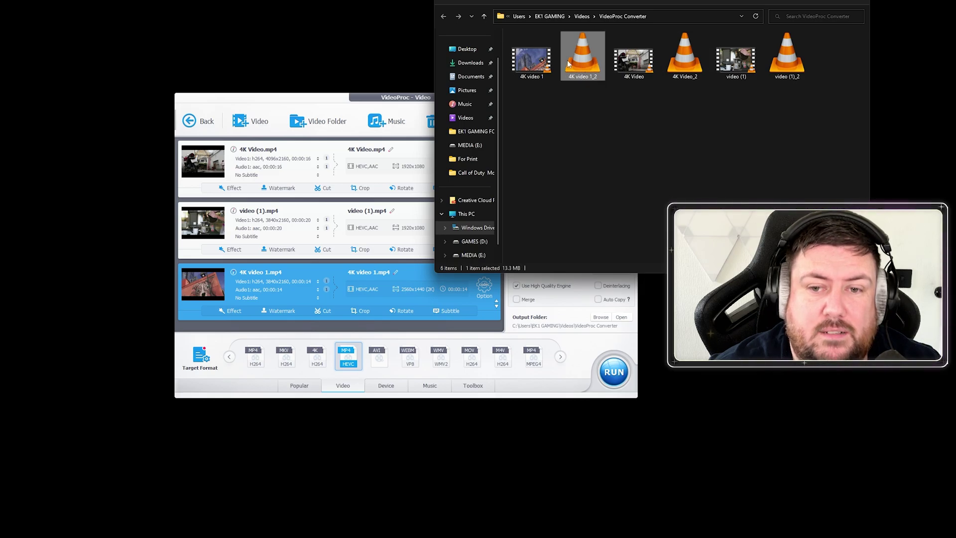